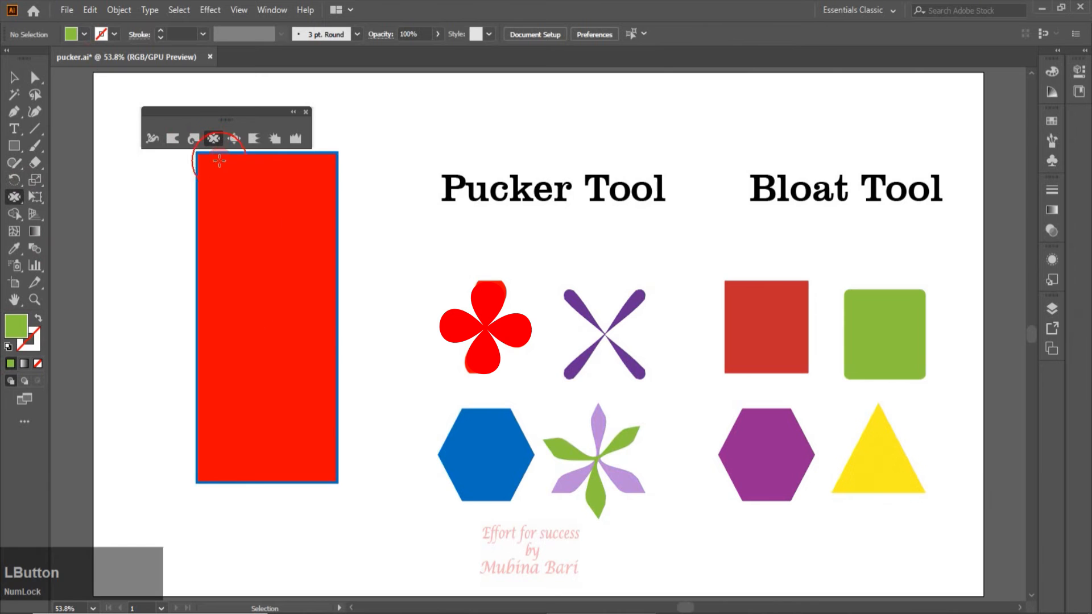
Pull the blue hexagon's left corner down and outward into a long tapered tail with the Pucker tool.
left_click(495, 445)
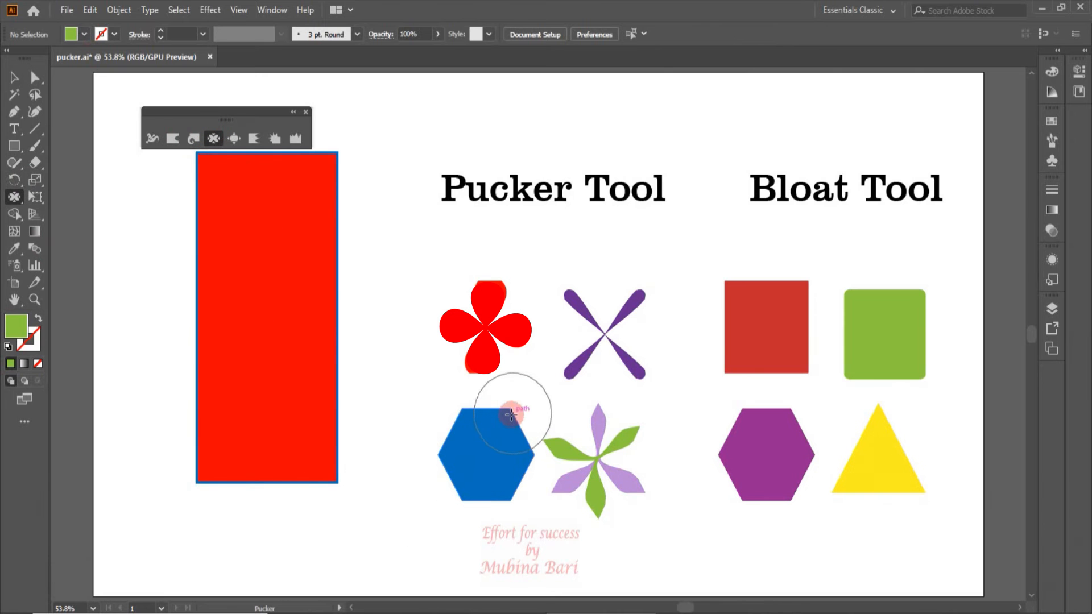
mouse_move(449, 452)
left_mouse_down()
mouse_move(366, 527)
mouse_move(313, 522)
left_mouse_up()
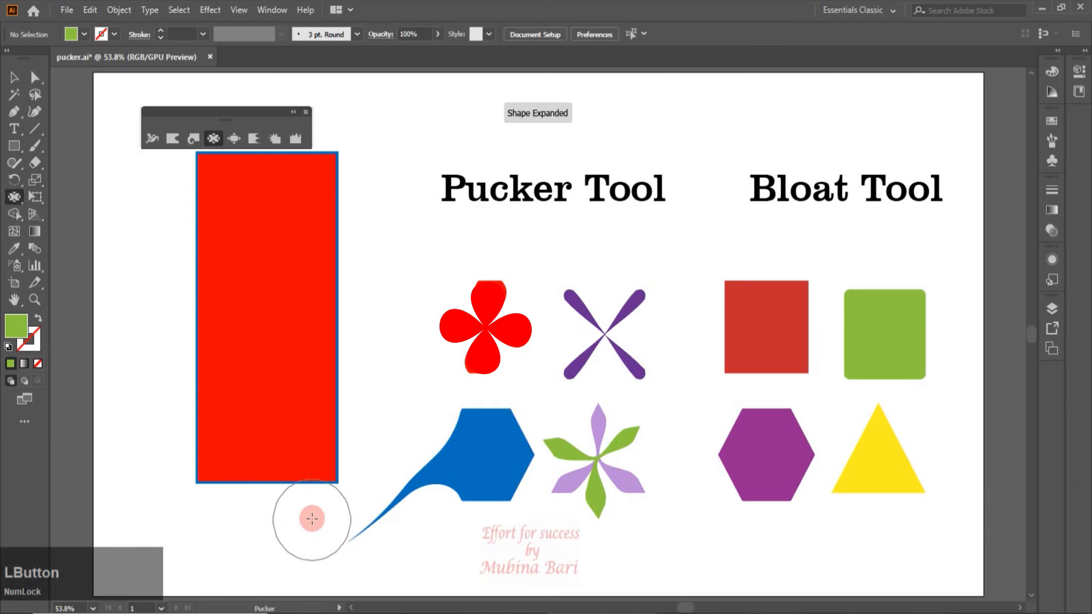
left_click_drag(512, 411, 512, 411)
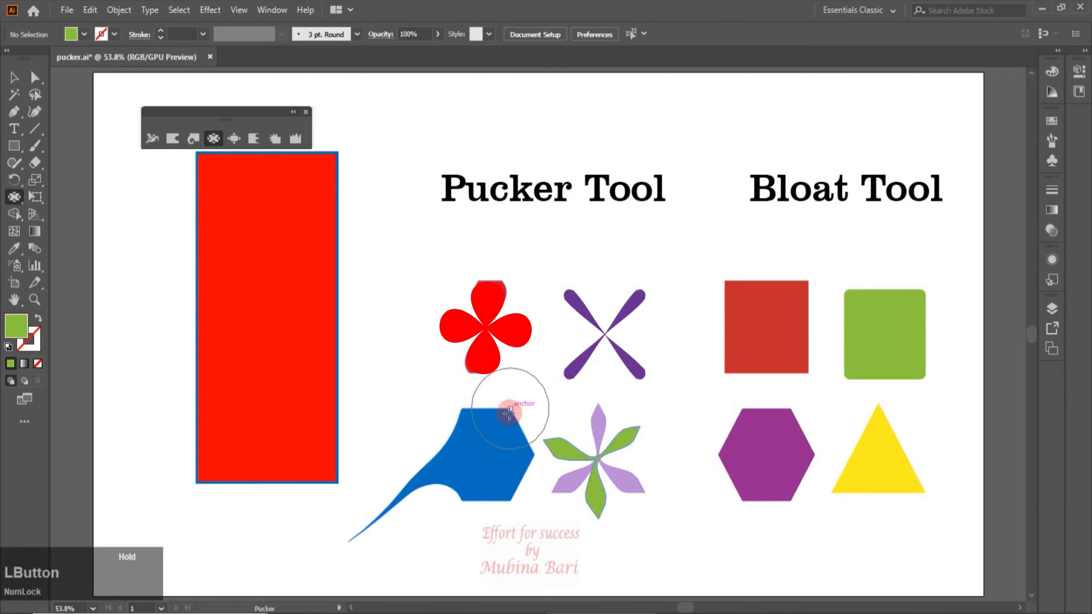
Pucker the rest of the blue hexagon into narrow petals meeting at its upper-left corner, and stretch that meeting point upward.
left_click_drag(467, 438, 465, 418)
mouse_move(503, 477)
left_mouse_down()
mouse_move(486, 432)
mouse_move(467, 422)
left_mouse_up()
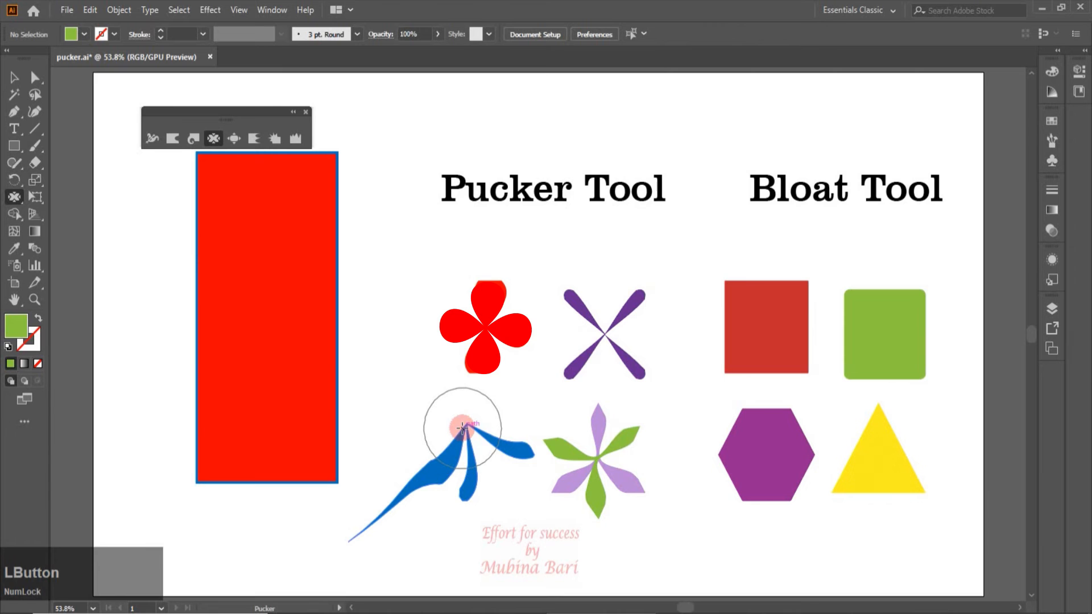
left_click_drag(463, 426, 445, 378)
Shorten the blue shape's long tail by puckering its tip back toward the body.
left_click(353, 539)
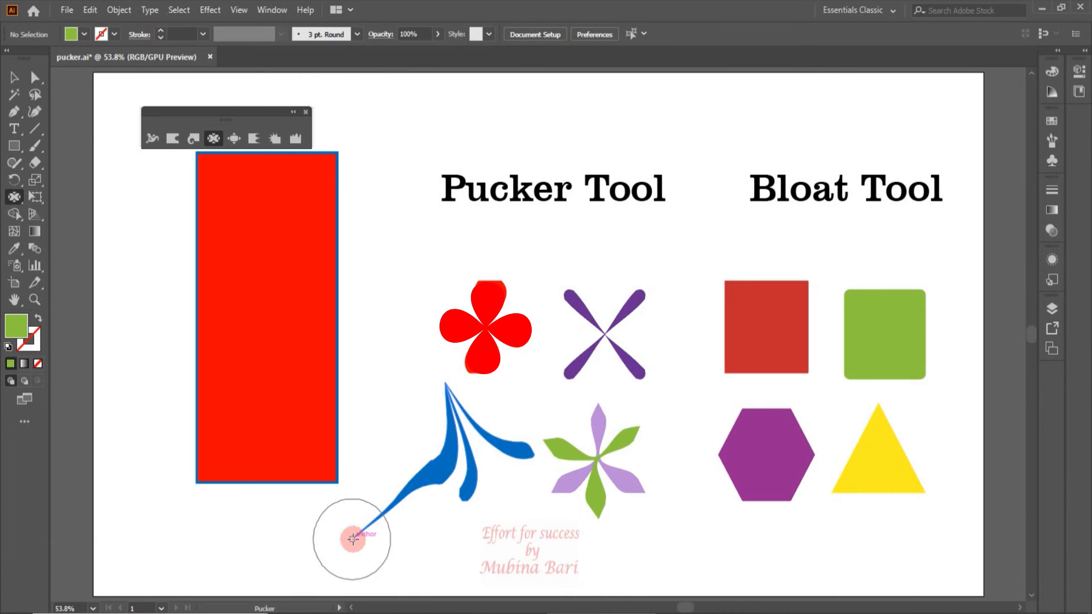
left_click(353, 539)
left_click_drag(352, 539, 401, 502)
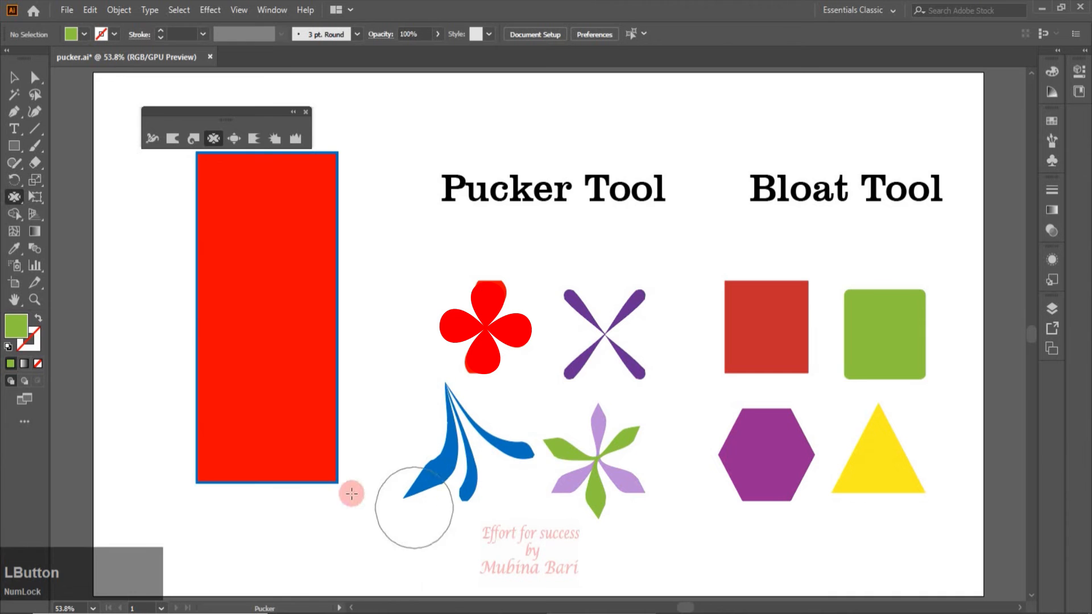
Move the puckered blue shape slightly down and to the right, and deselect it.
left_click(14, 77)
left_click_drag(458, 424, 471, 455)
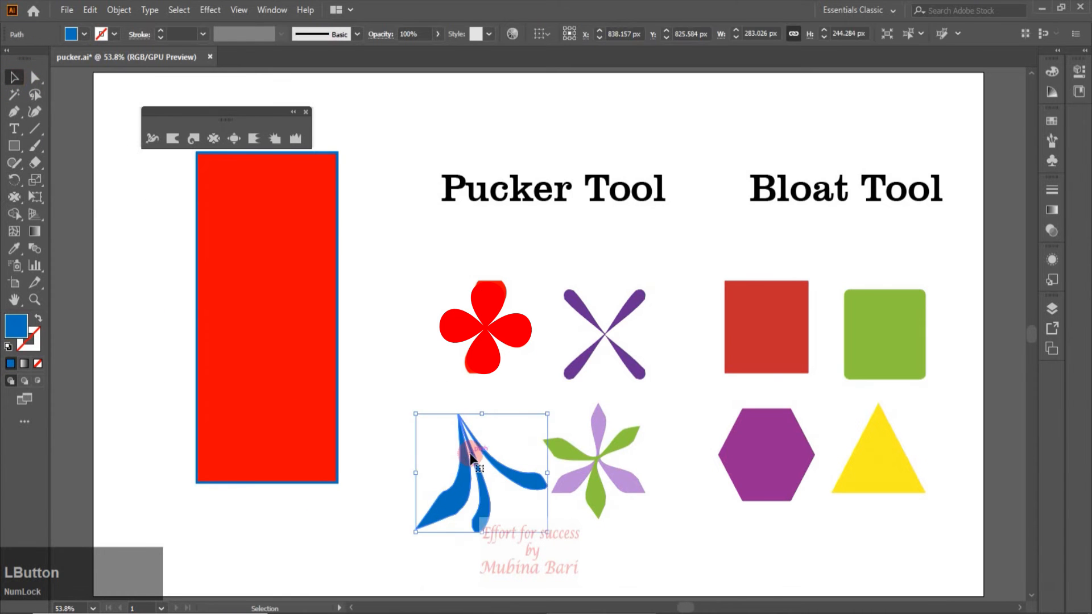
left_click(657, 533)
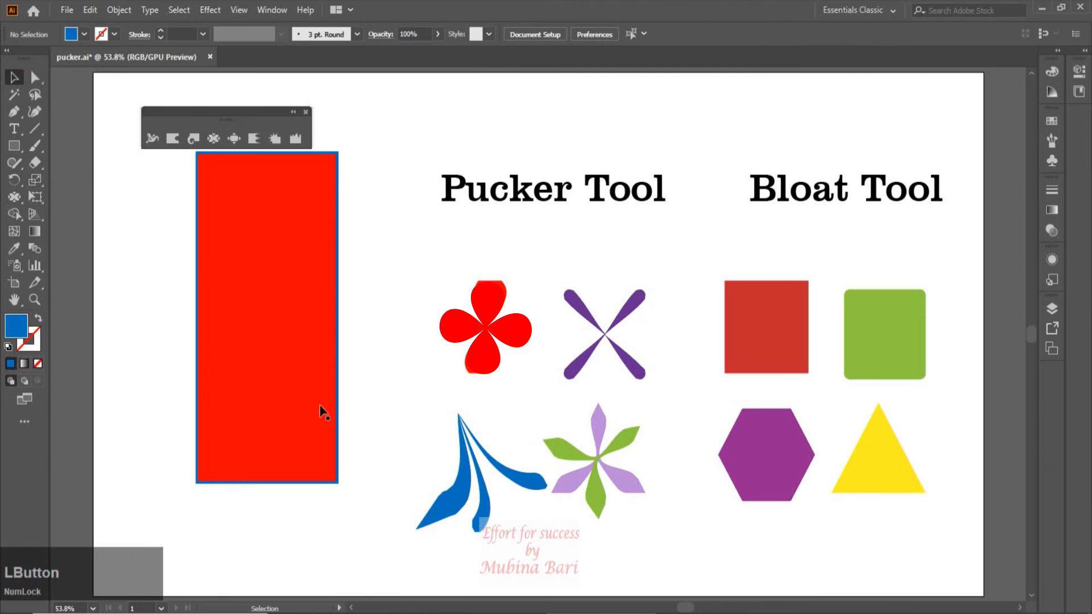
Activate the Bloat tool and reset its options to the defaults.
left_click(215, 139)
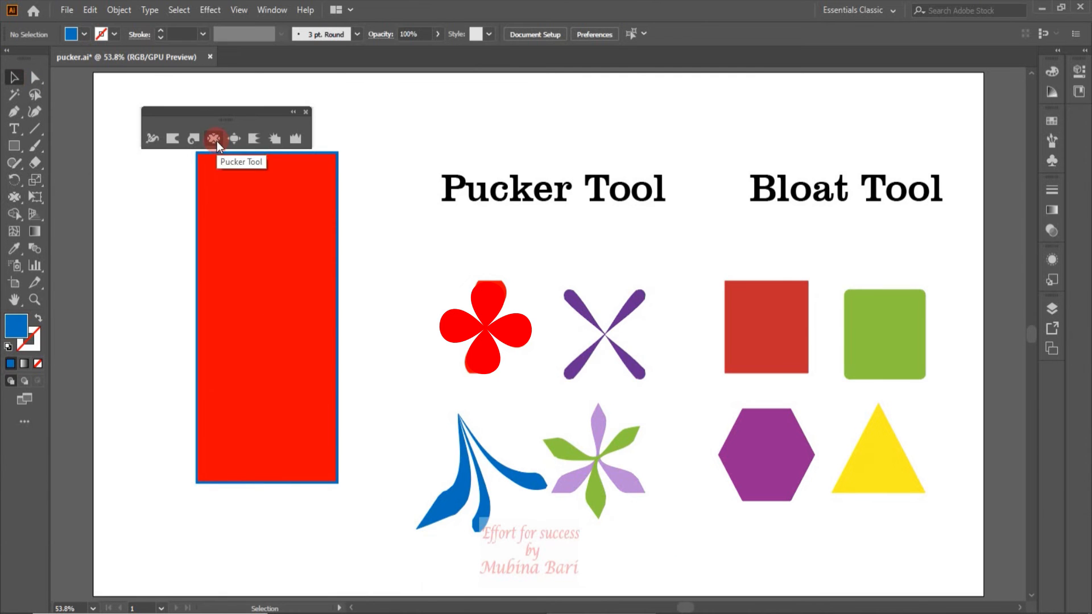
left_click(217, 142)
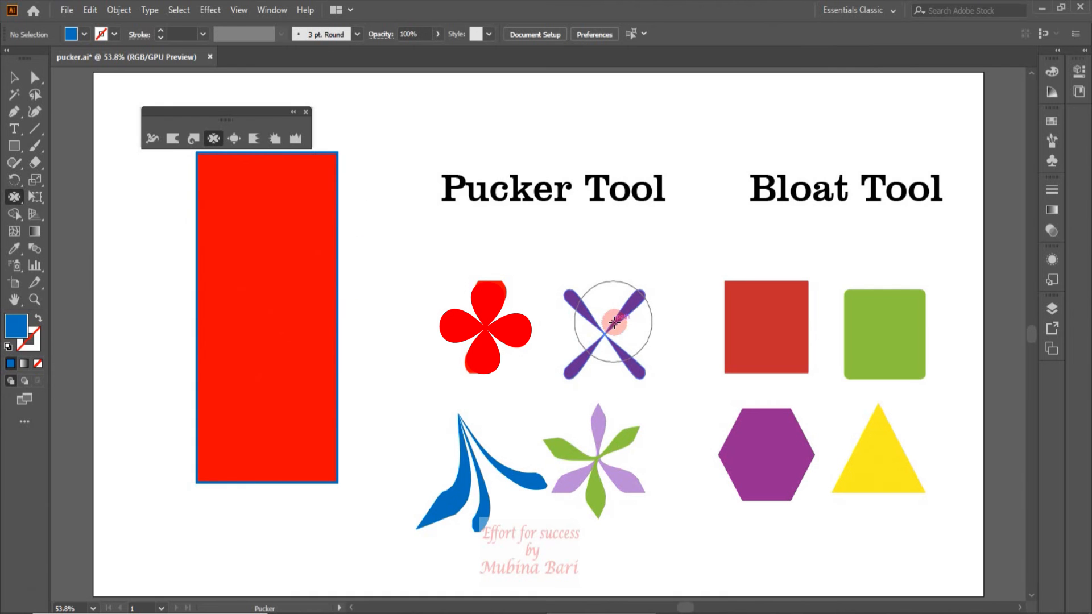
double_click(233, 137)
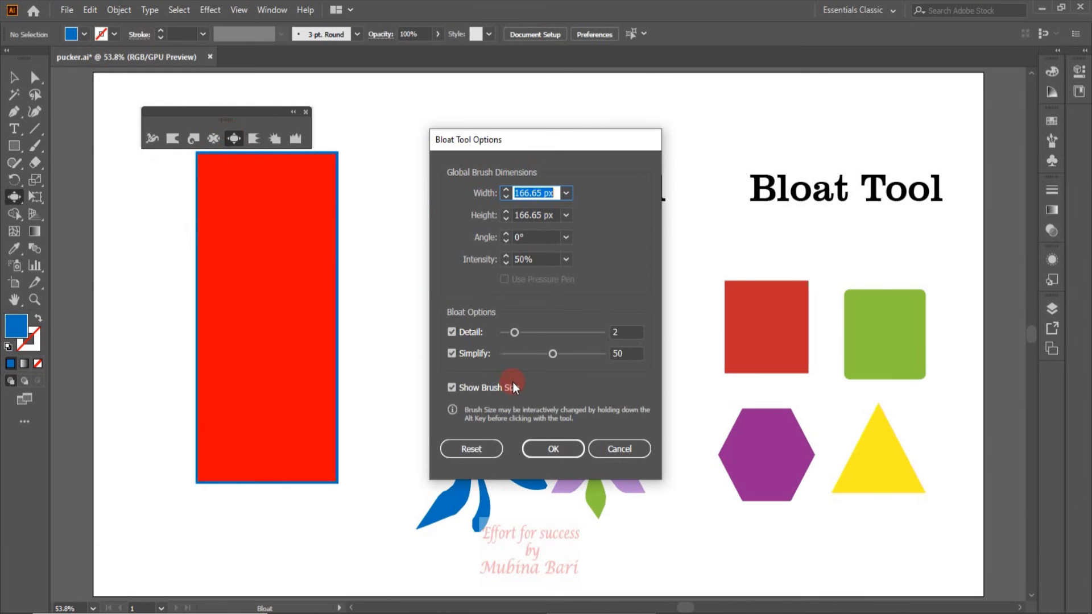
left_click(483, 453)
left_click(563, 458)
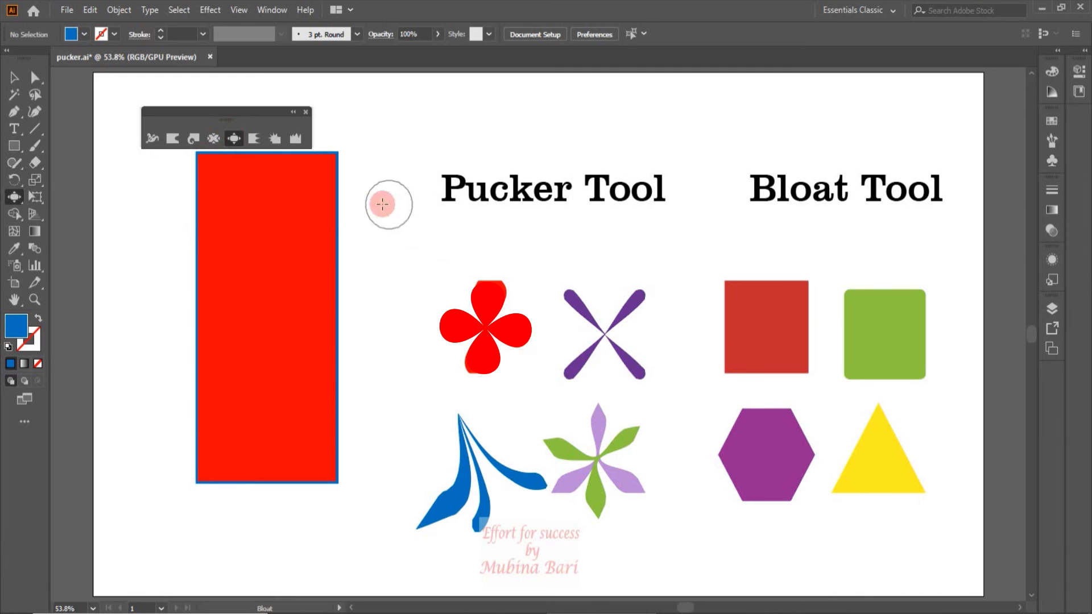
Try the Bloat tool on the tall red rectangle's left edge with an outward bulge, an inward dent, a long protrusion and a curved cut.
key("z")
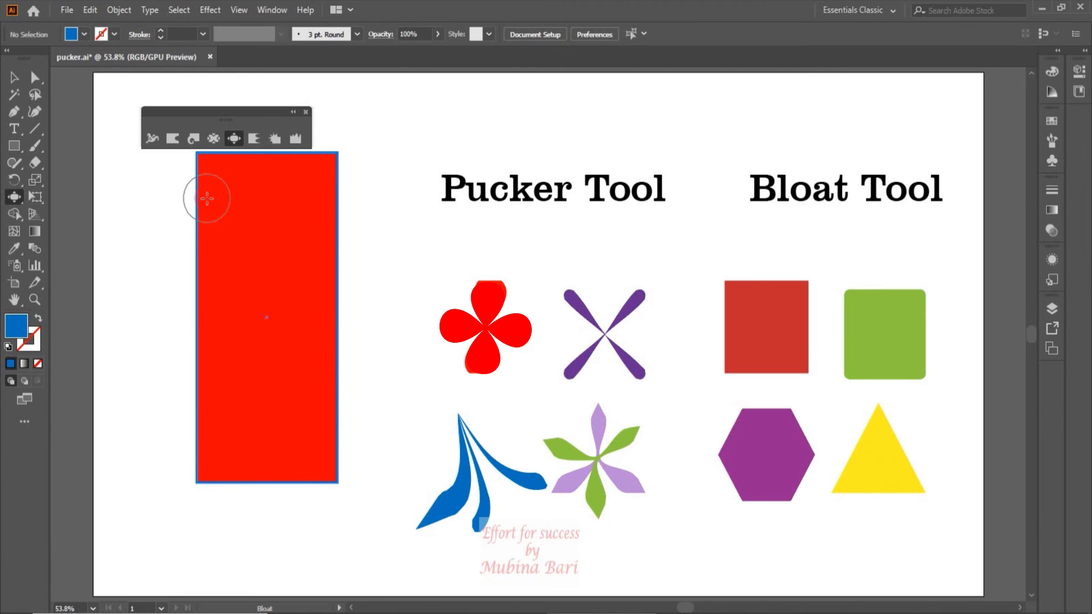
left_click_drag(206, 198, 182, 197)
key("z")
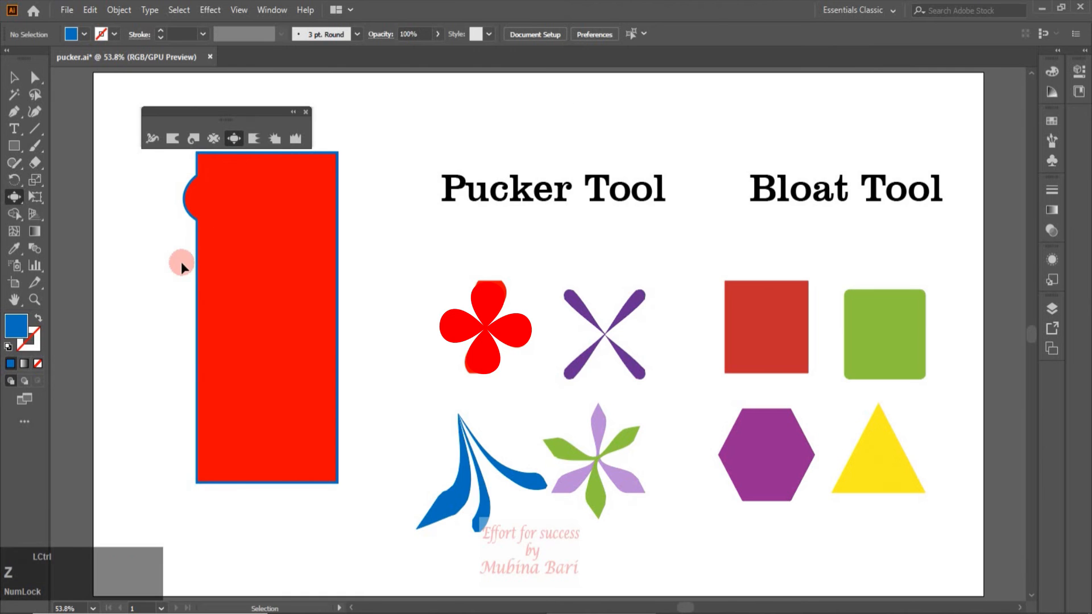
left_click_drag(183, 262, 184, 260)
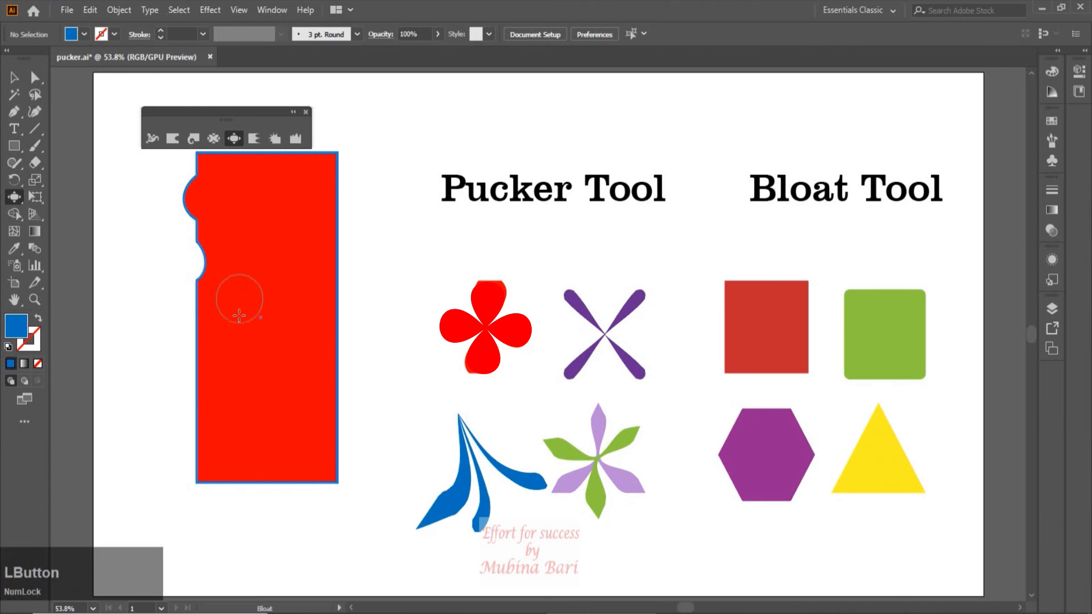
left_click_drag(221, 331, 112, 331)
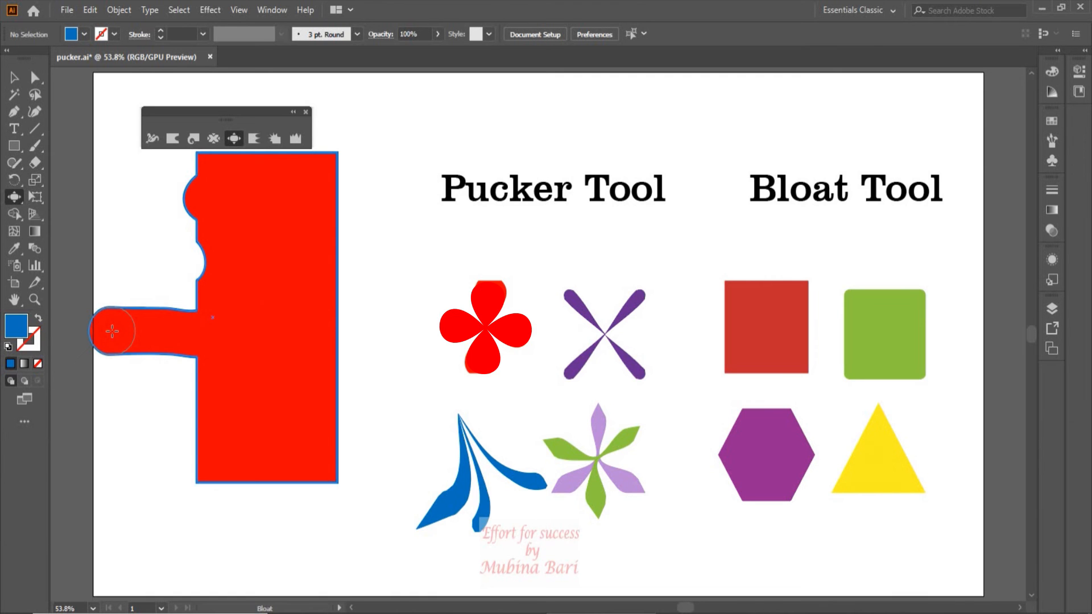
mouse_move(181, 412)
left_mouse_down()
mouse_move(241, 395)
mouse_move(297, 297)
left_mouse_up()
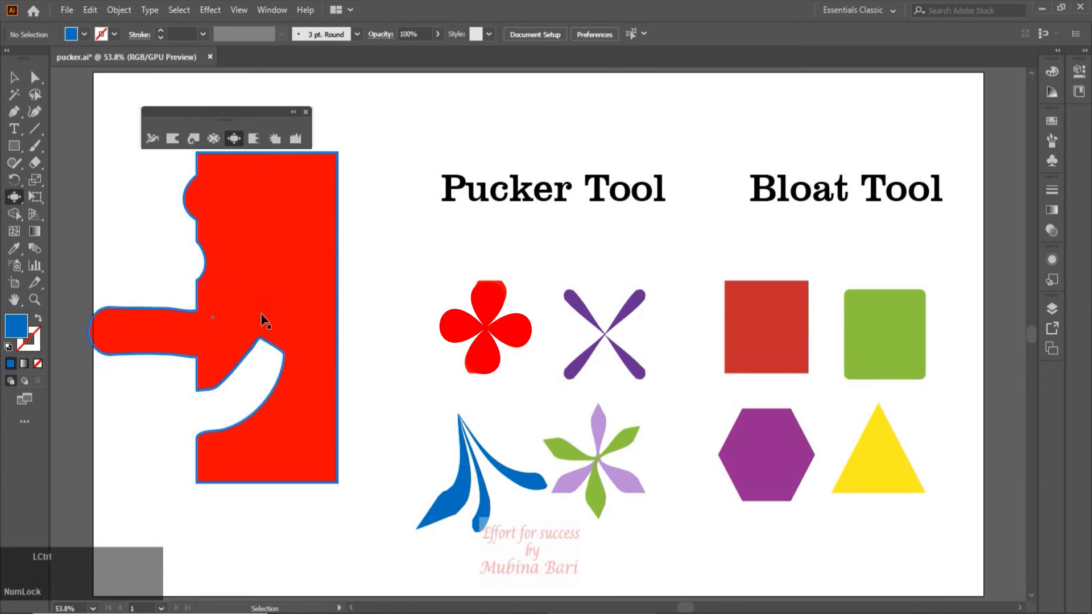
Undo all the bloat strokes on the tall red rectangle.
key("ctrl+z")
key("ctrl+z")
key("ctrl+z")
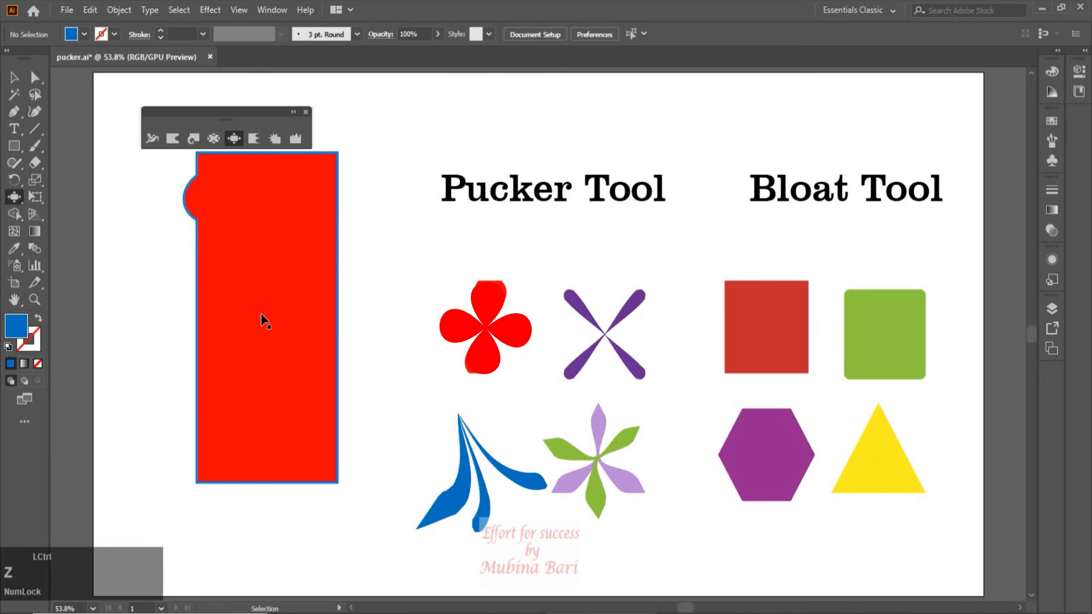
key("ctrl+z")
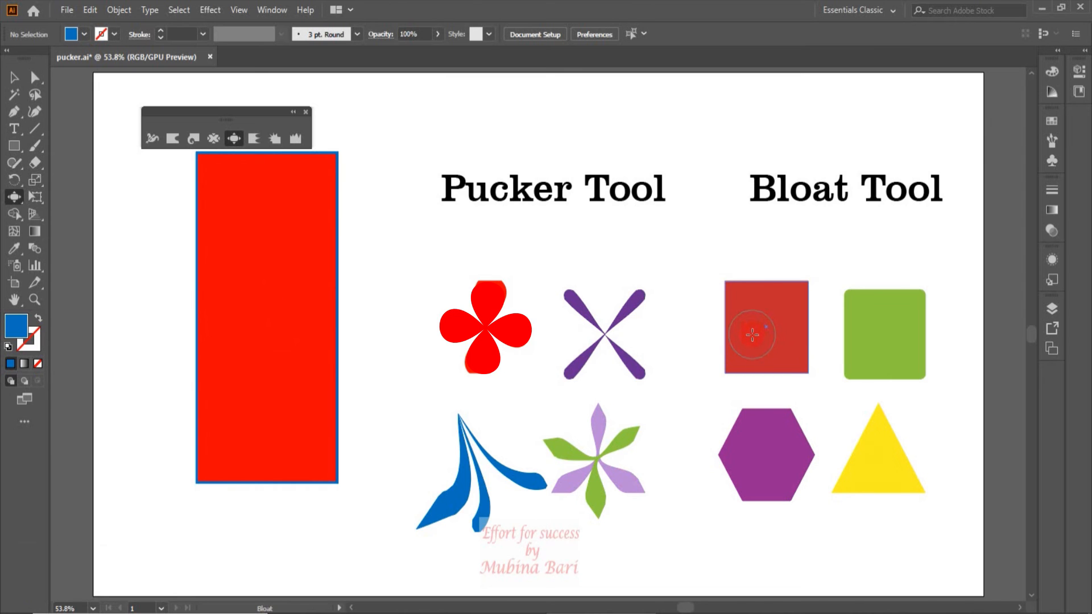
Enlarge the Bloat brush to about the size of the red square and bloat the square from its center.
key("alt")
left_click_drag(753, 336, 776, 356)
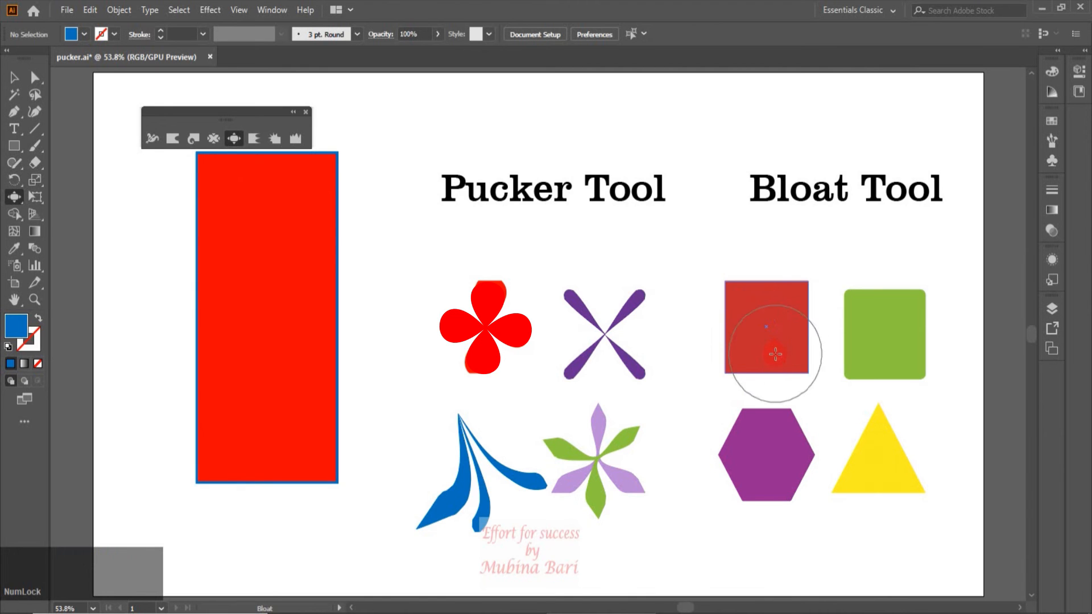
left_click(770, 326)
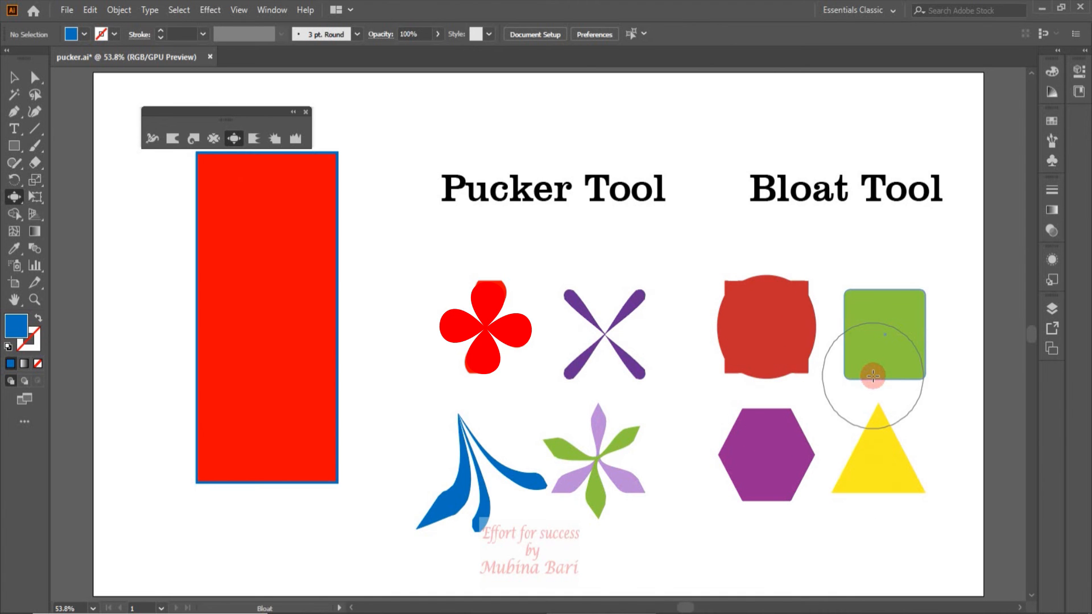
Reduce the Bloat brush to about the green rounded square's width, select that square, and dent its top and bottom edges inward.
key("alt")
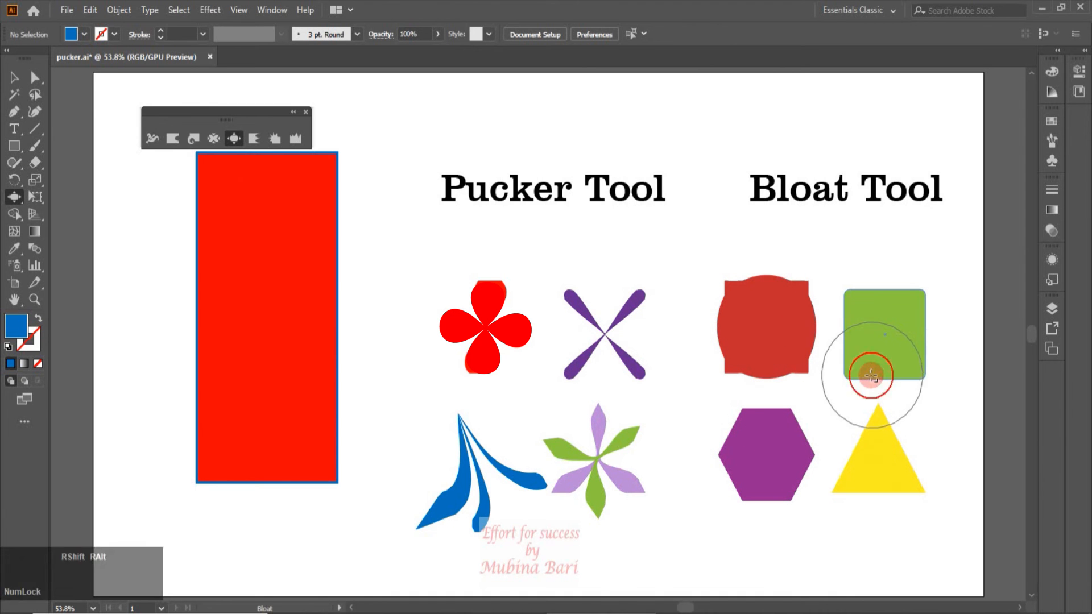
left_click(14, 77)
left_click(907, 318)
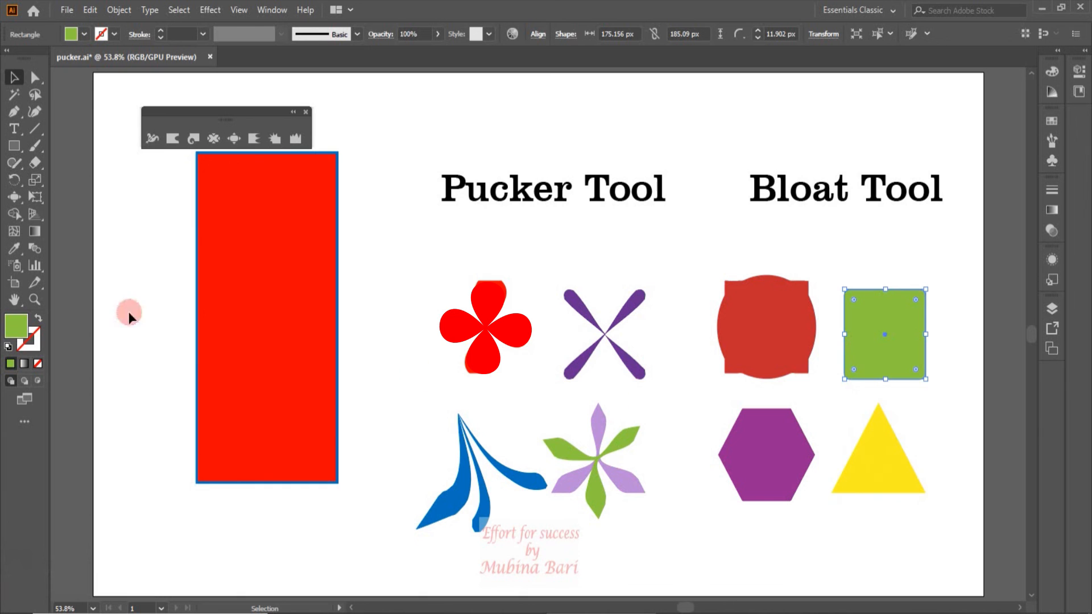
left_click(234, 138)
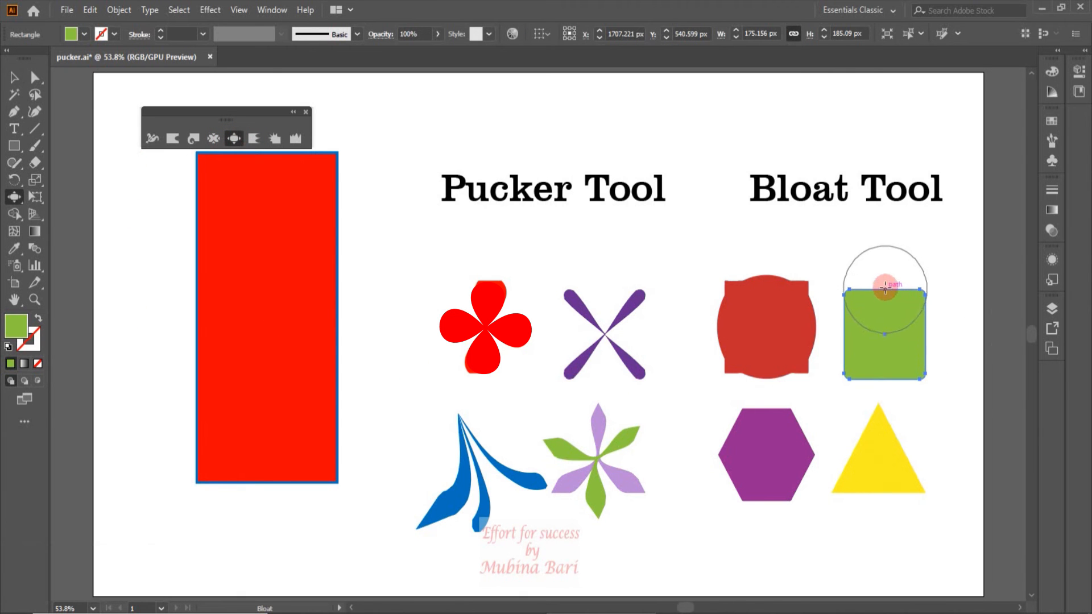
left_click_drag(884, 289, 887, 280)
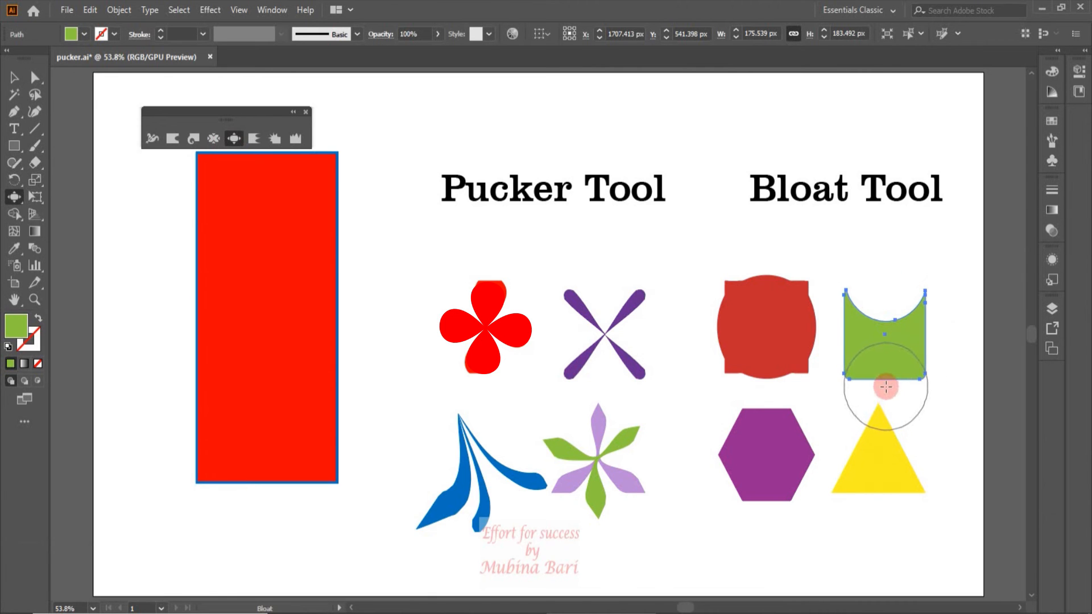
left_click_drag(886, 387, 885, 386)
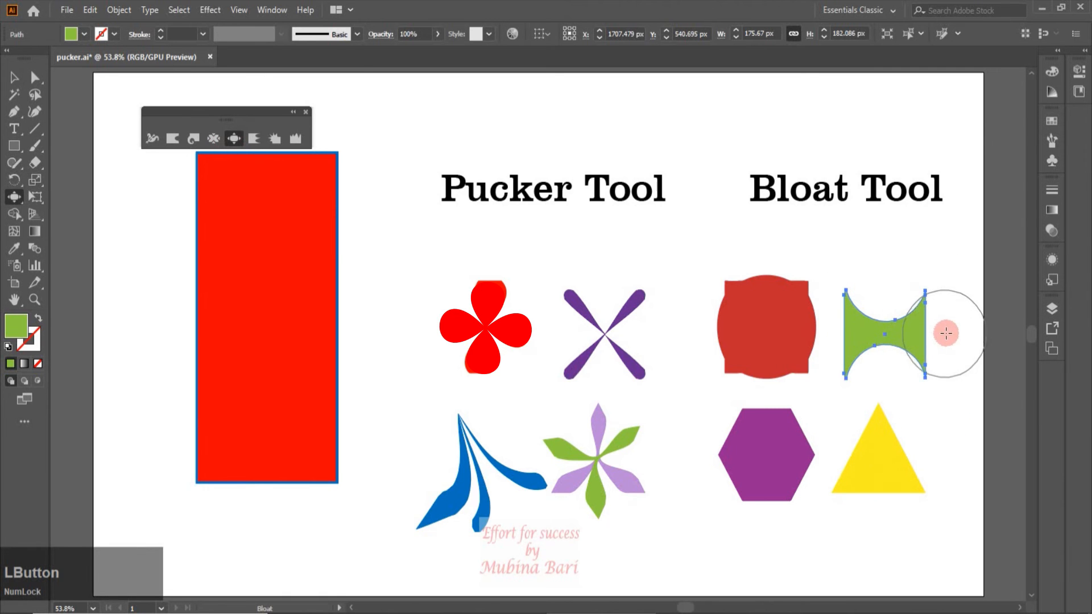
Dent the green shape's right and left edges inward with the Bloat tool, and deselect it.
left_click_drag(955, 330, 956, 327)
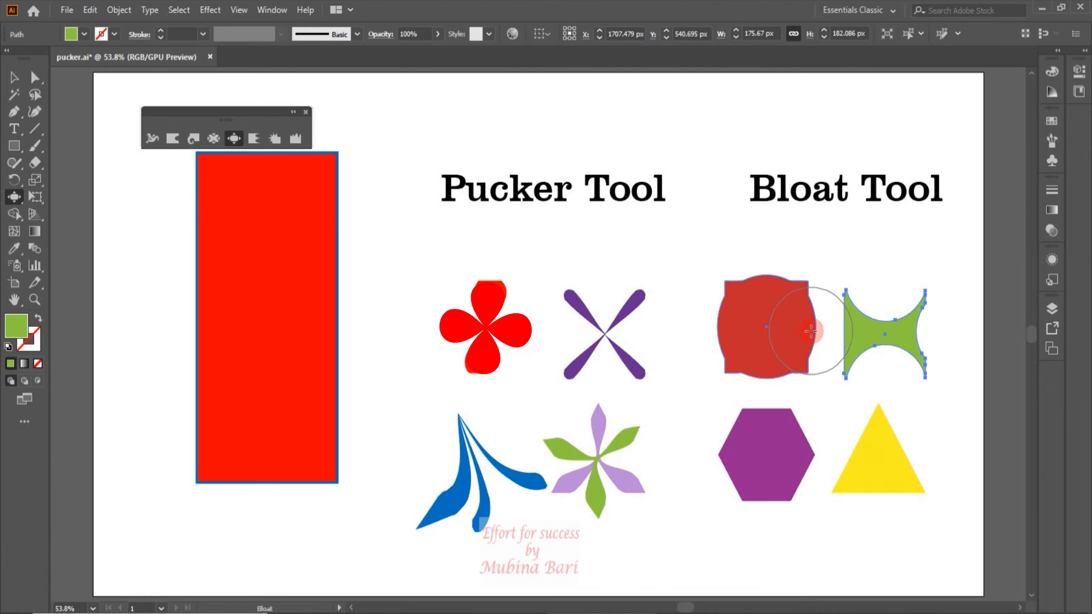
left_click(811, 331)
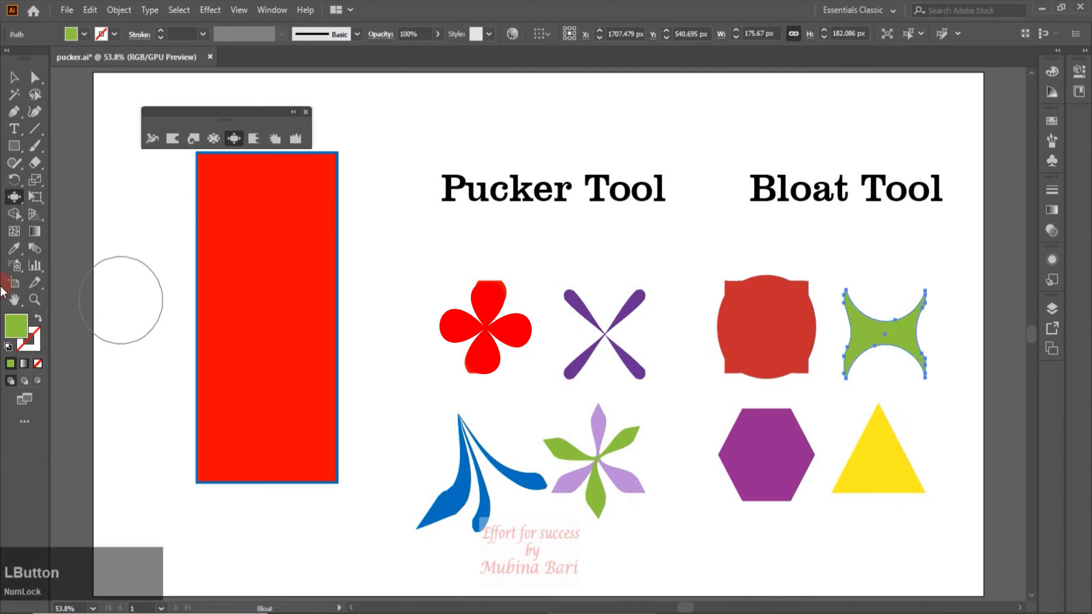
left_click(14, 77)
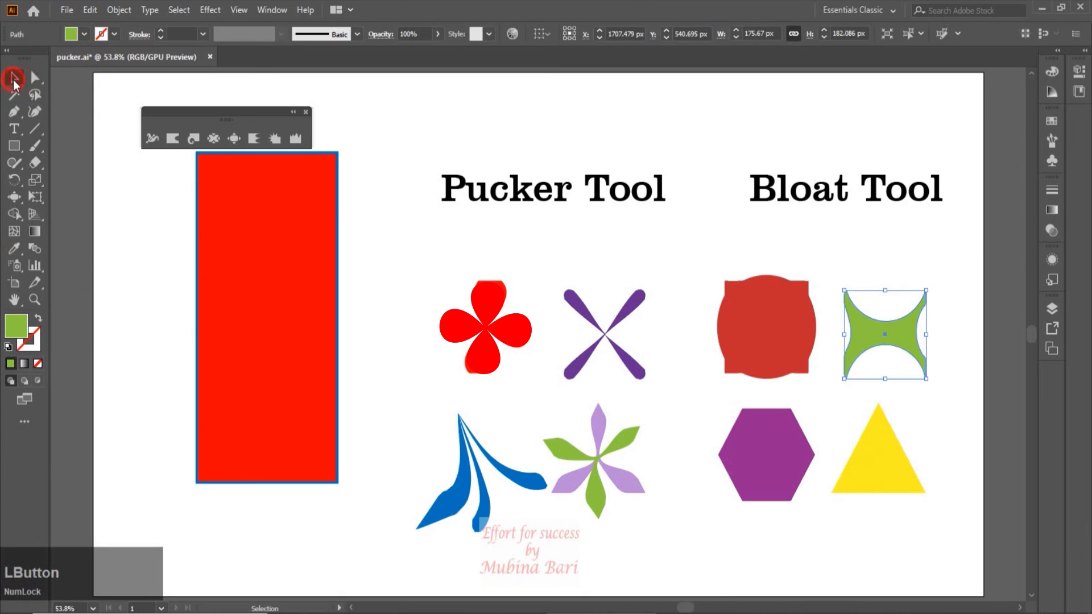
left_click(398, 326)
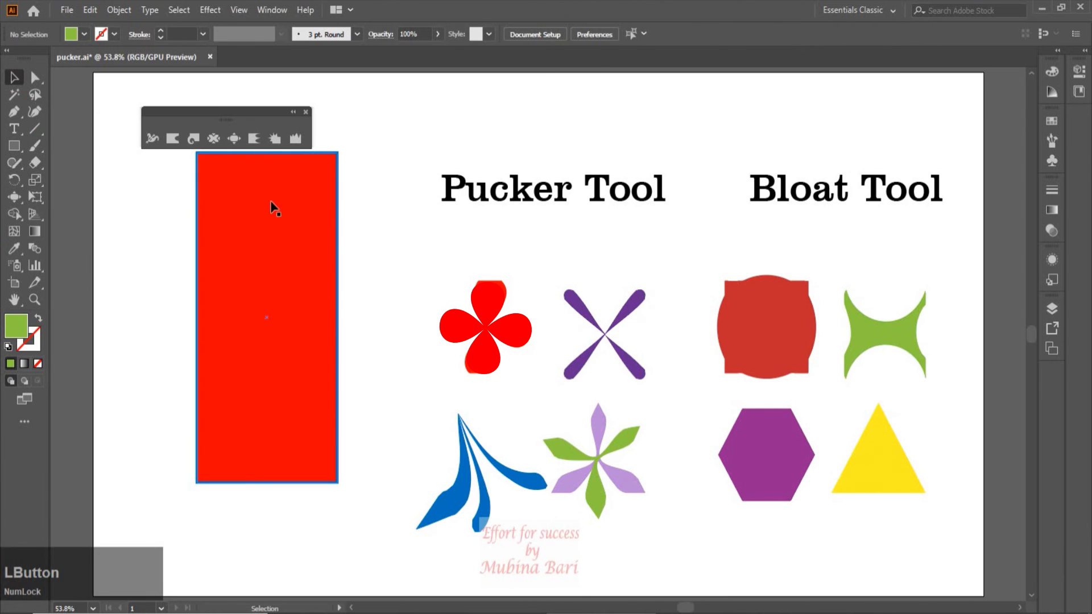
Bloat the yellow triangle's apex into a round head and dent its base inward with the Bloat tool.
left_click(235, 139)
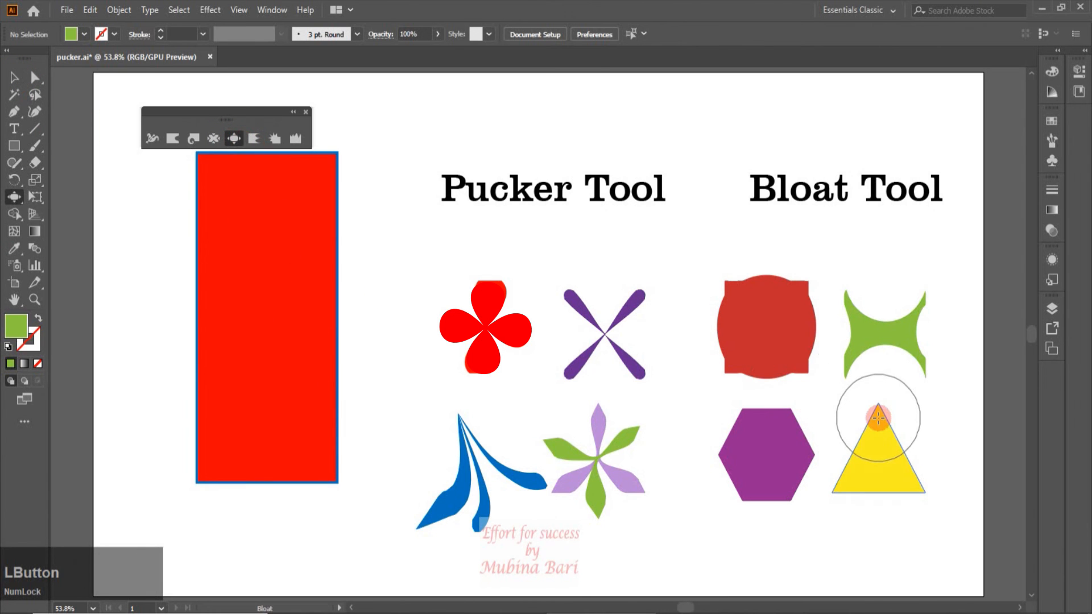
mouse_move(878, 418)
left_mouse_down()
mouse_move(897, 488)
mouse_move(946, 439)
mouse_move(834, 424)
left_mouse_up()
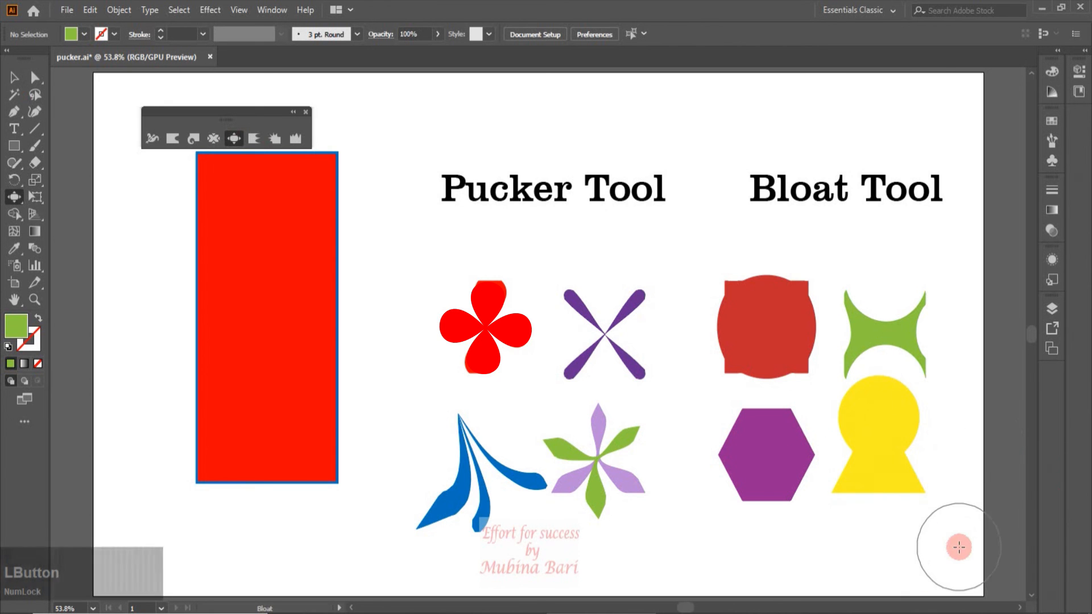
left_click(882, 517)
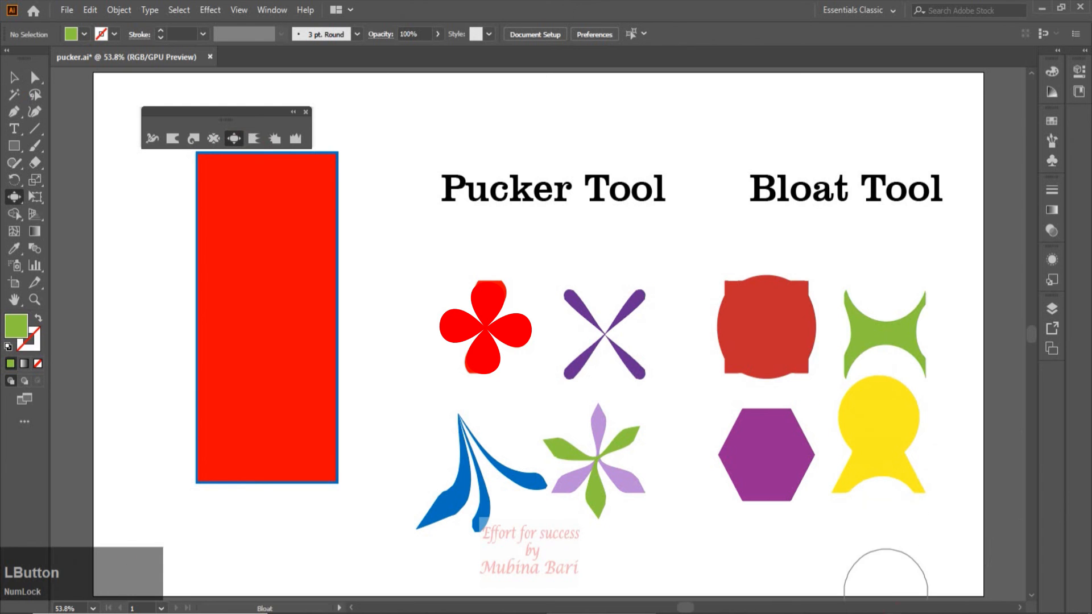
Change the bloated yellow shape's fill color to orange.
left_click(14, 77)
left_click(883, 446)
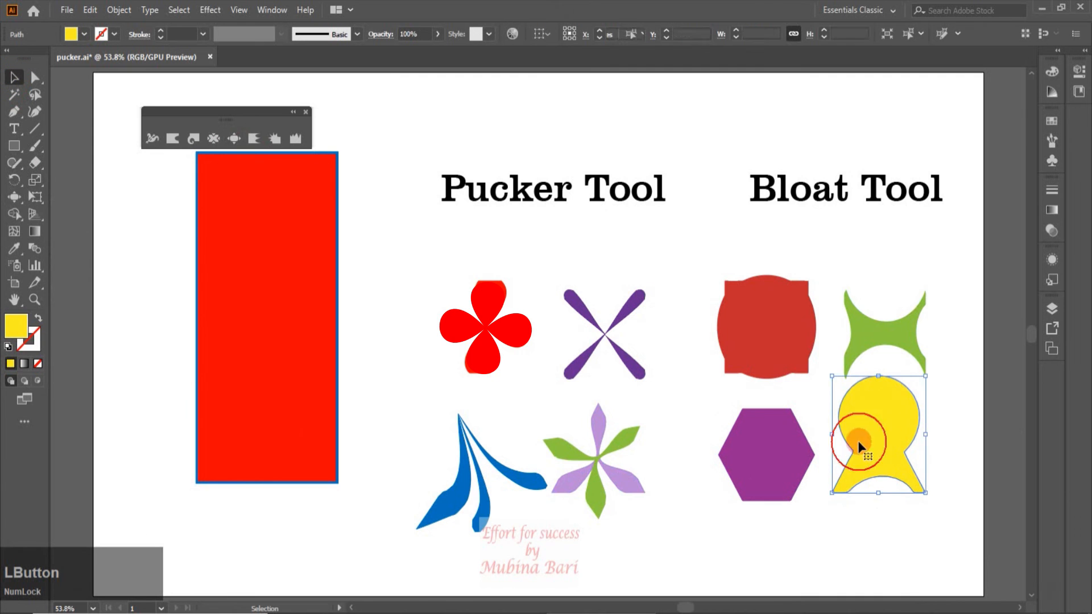
left_click(85, 34)
left_click(123, 59)
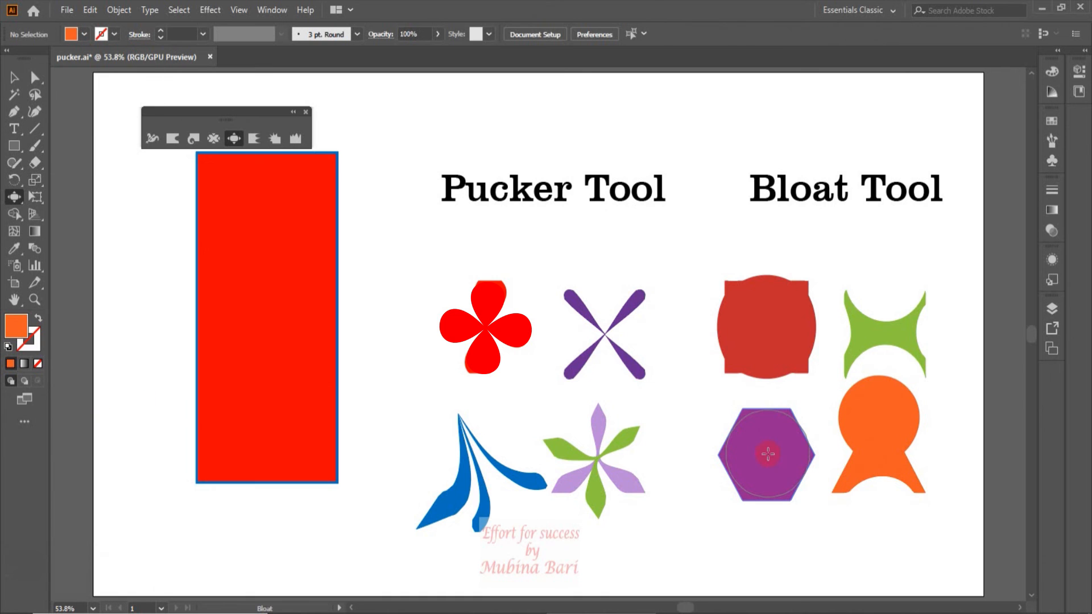
Enlarge the Bloat brush to surround the purple hexagon and bloat it from its center into a circle.
mouse_move(768, 454)
left_mouse_down()
mouse_move(763, 481)
mouse_move(727, 440)
left_mouse_up()
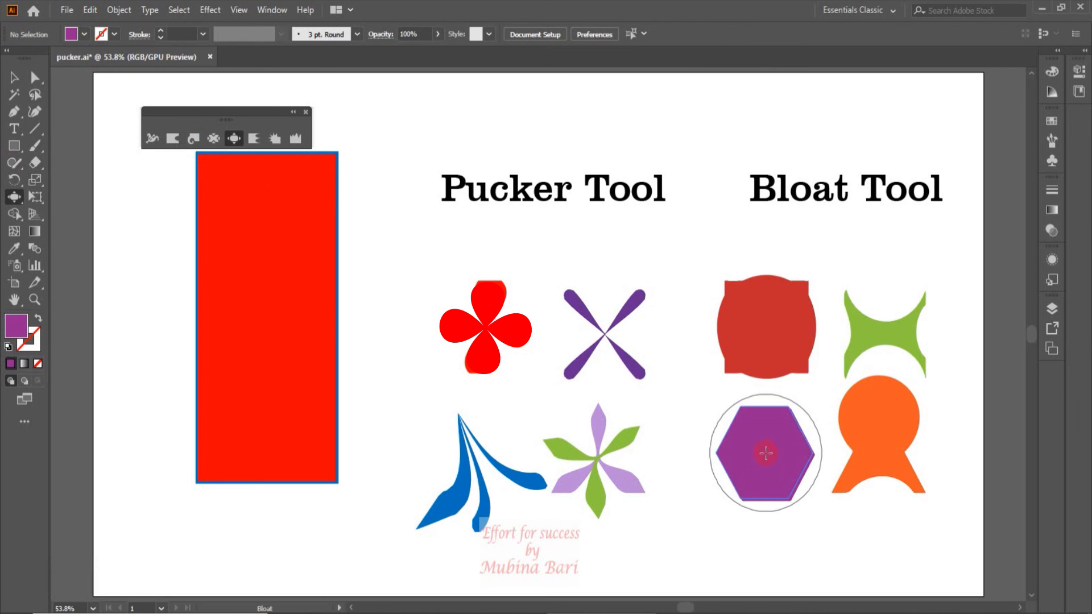
left_click_drag(766, 453, 765, 453)
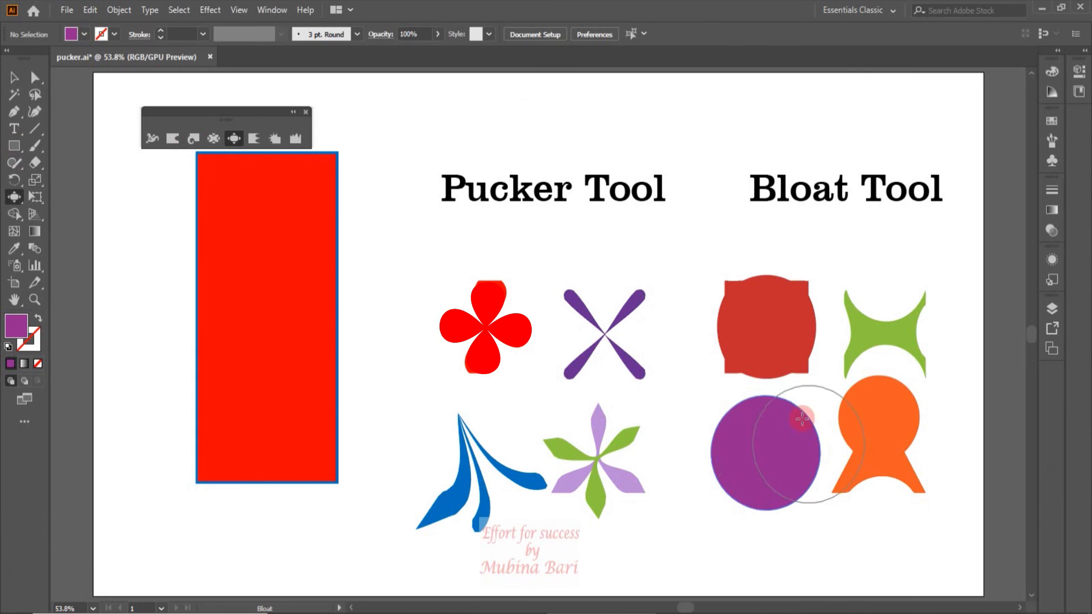